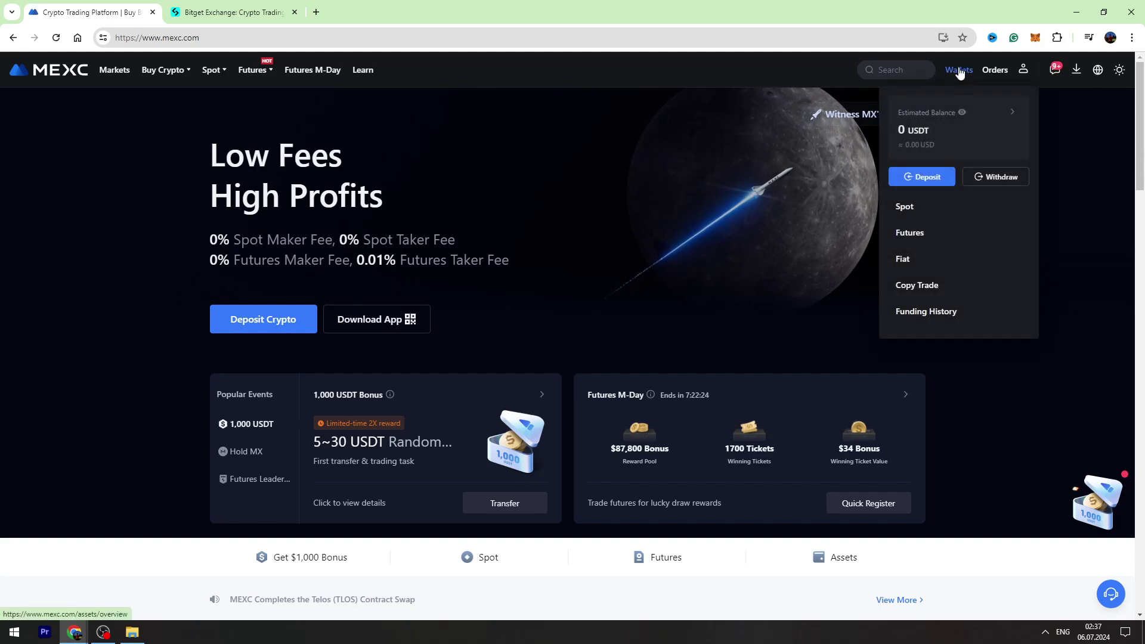
# Step: Open the MEXC Spot wallet so the zero-balance USDT row shows in the assets list
pyautogui.click(906, 207)
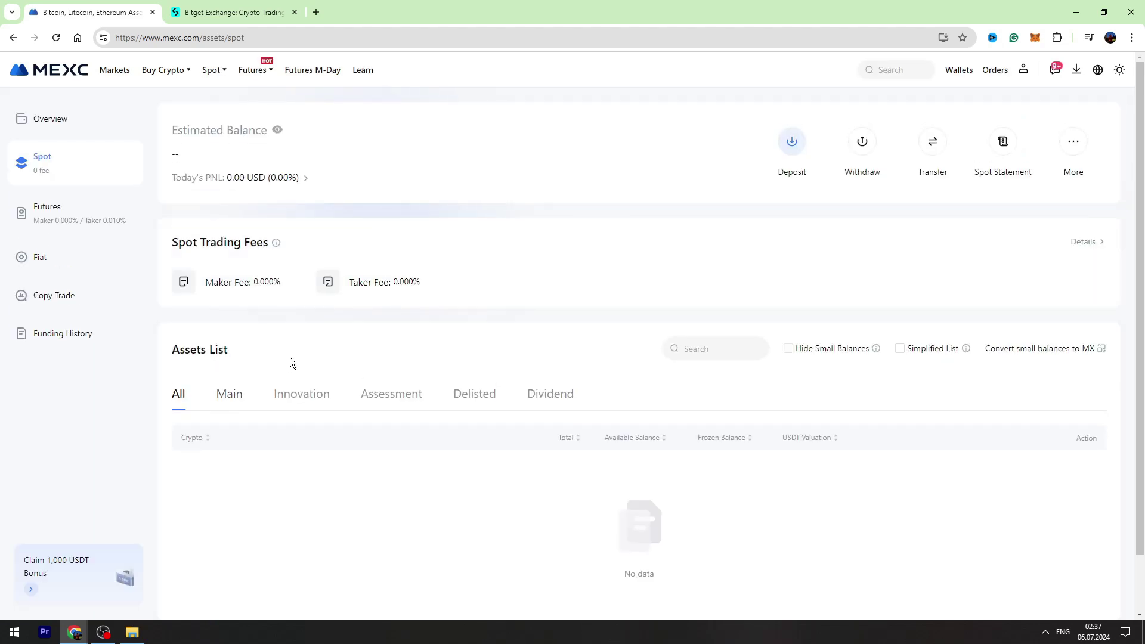
pyautogui.scroll(-1, 340, 340)
pyautogui.scroll(-1, 275, 380)
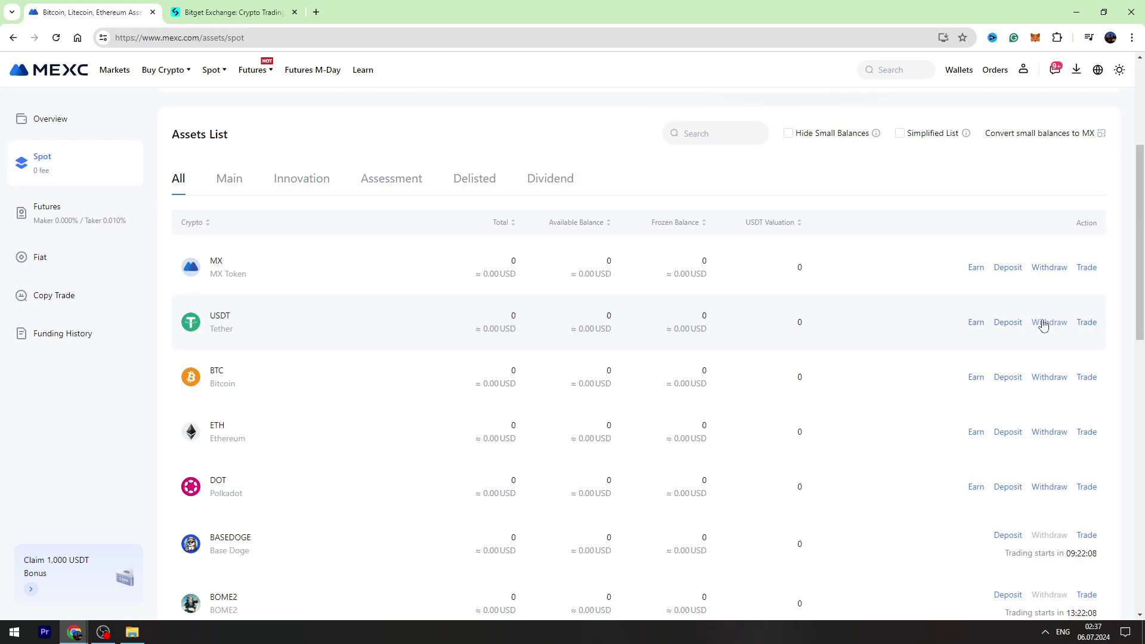
# Step: Begin a USDT withdrawal on BSC BNB Smart Chain (BEP20), then bring up the Bitget tab
pyautogui.click(1044, 323)
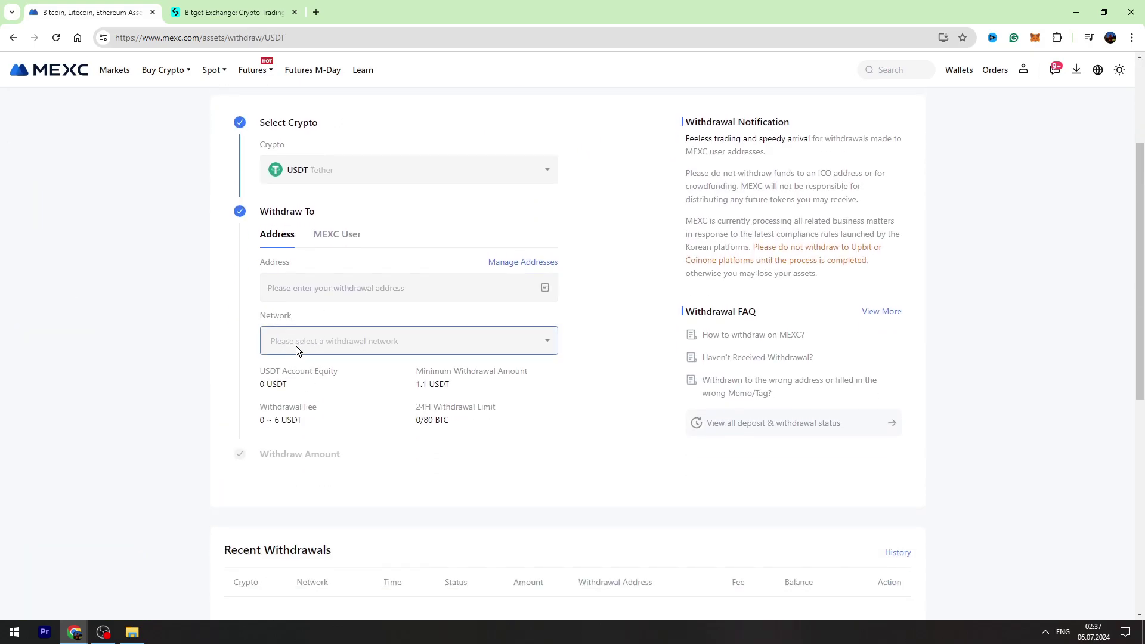
pyautogui.click(520, 345)
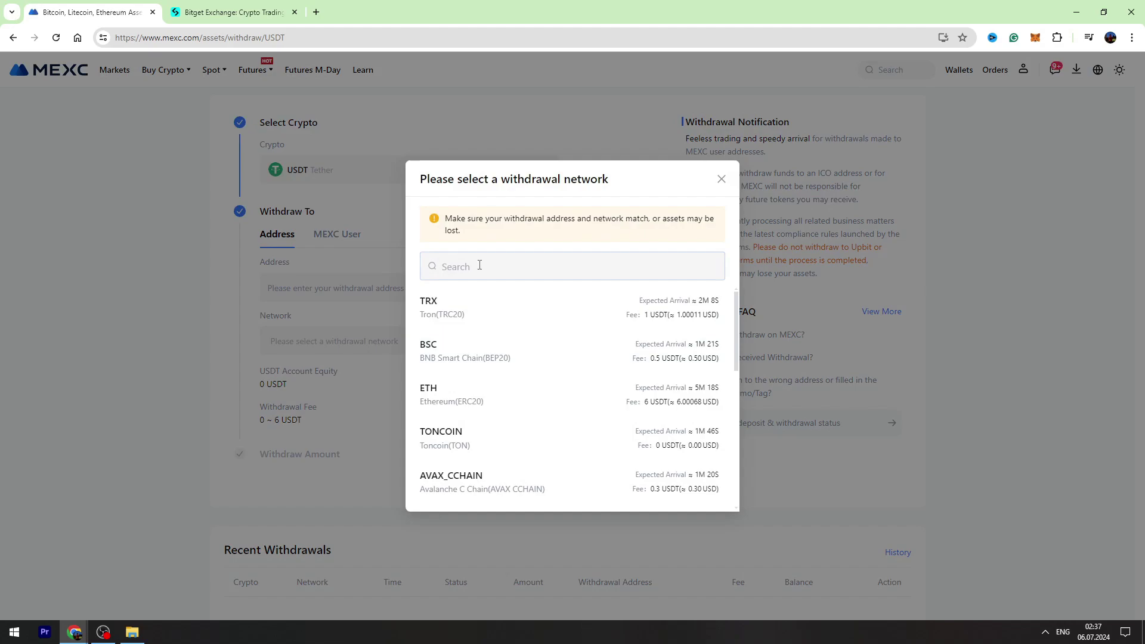
pyautogui.scroll(-2, 506, 423)
pyautogui.scroll(2, 506, 422)
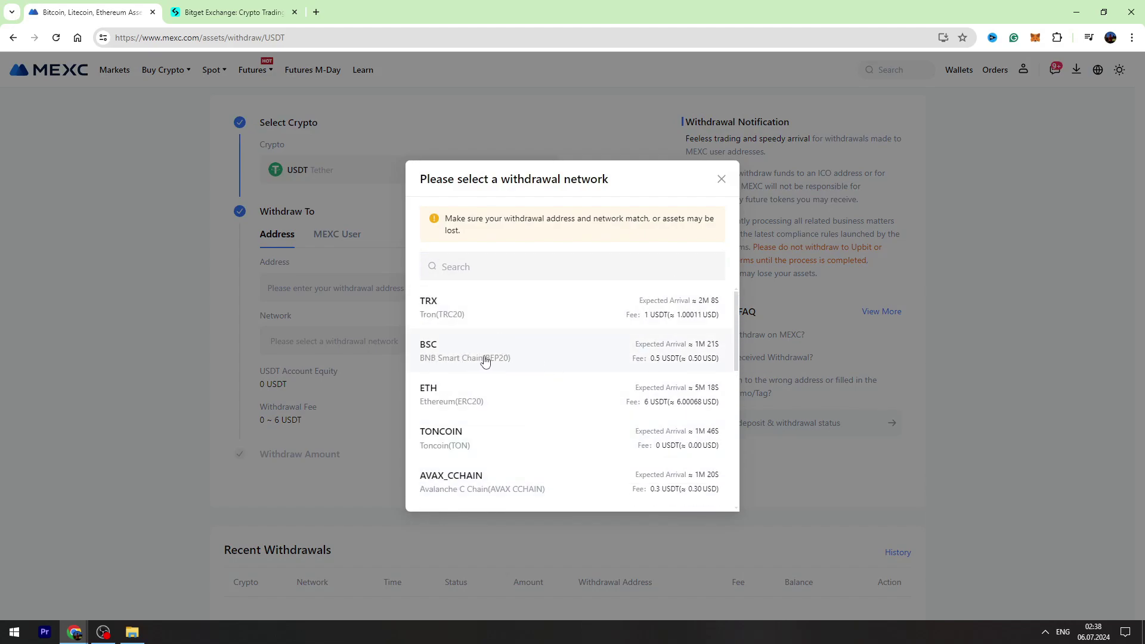
pyautogui.click(530, 355)
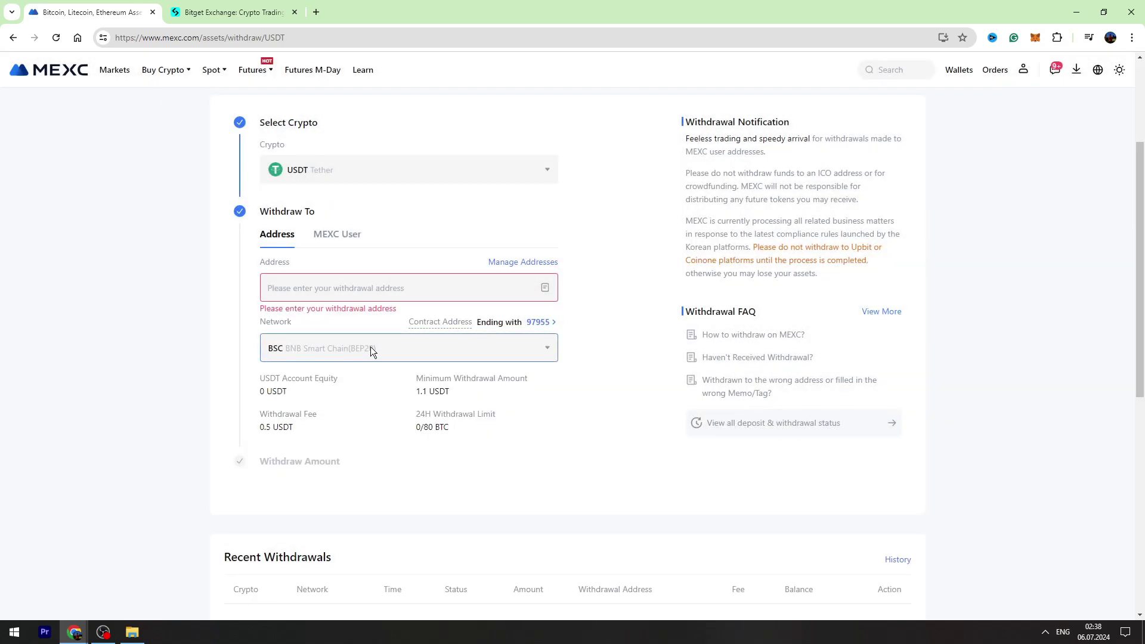
pyautogui.click(232, 12)
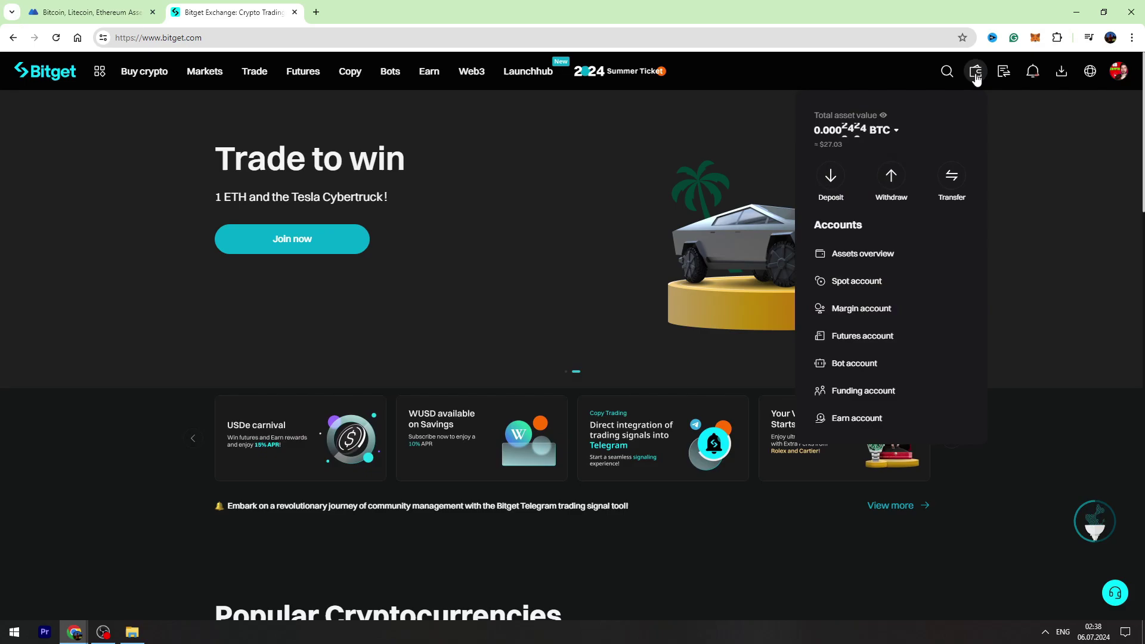
pyautogui.moveTo(976, 71)
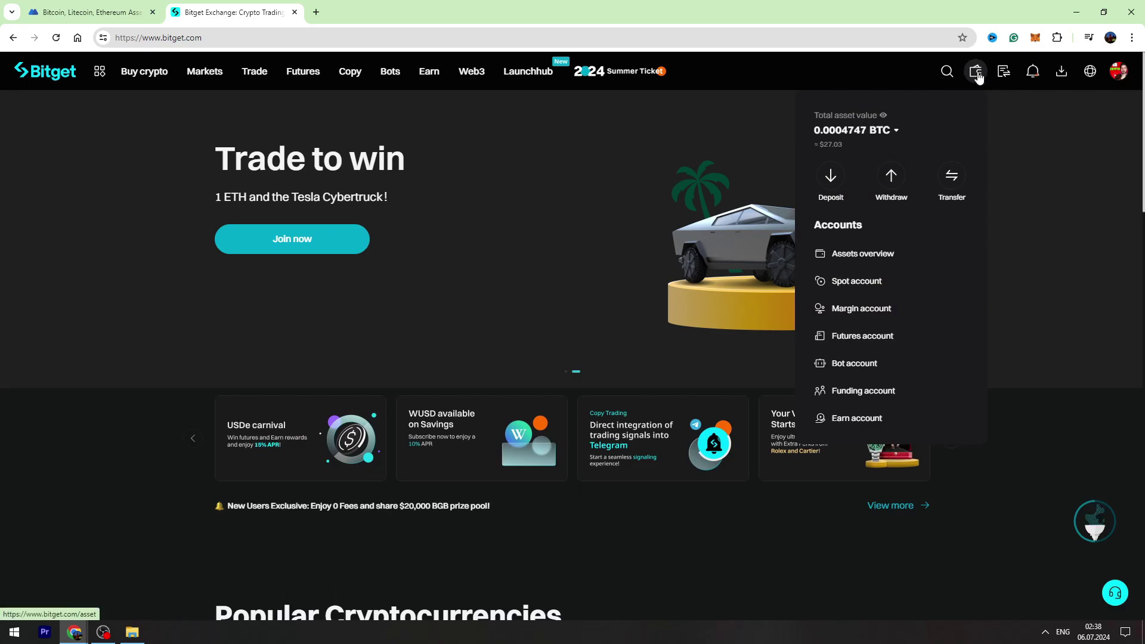
# Step: Go to Bitget's USDT crypto deposit page from the Assets menu
pyautogui.click(827, 282)
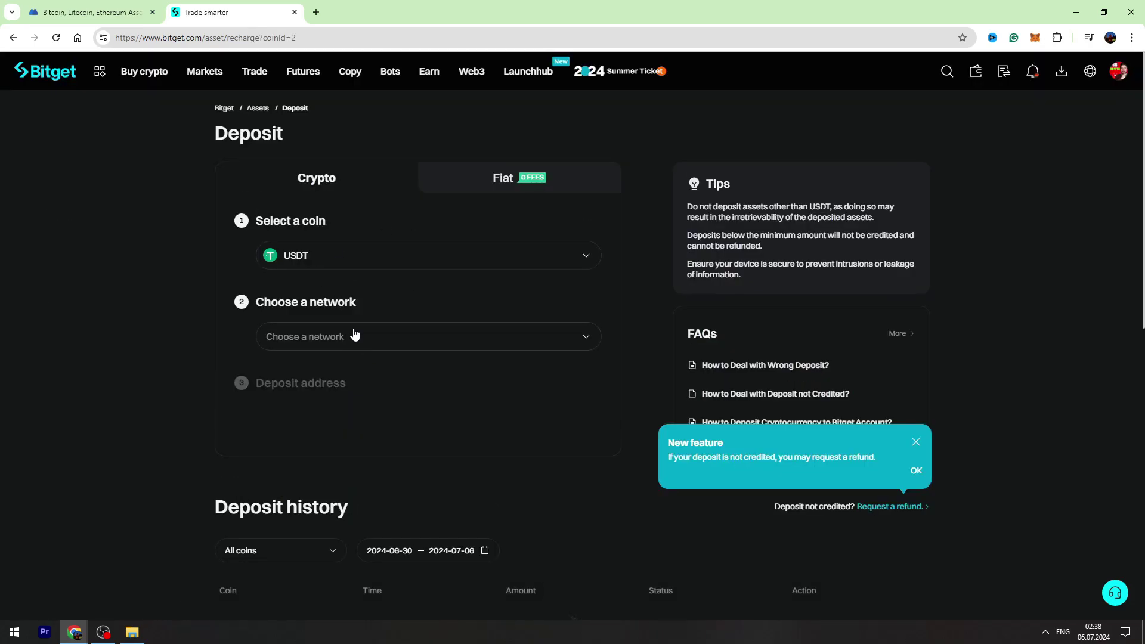
# Step: Copy Bitget's BSC (BEP20) USDT deposit address and go back to MEXC
pyautogui.click(351, 337)
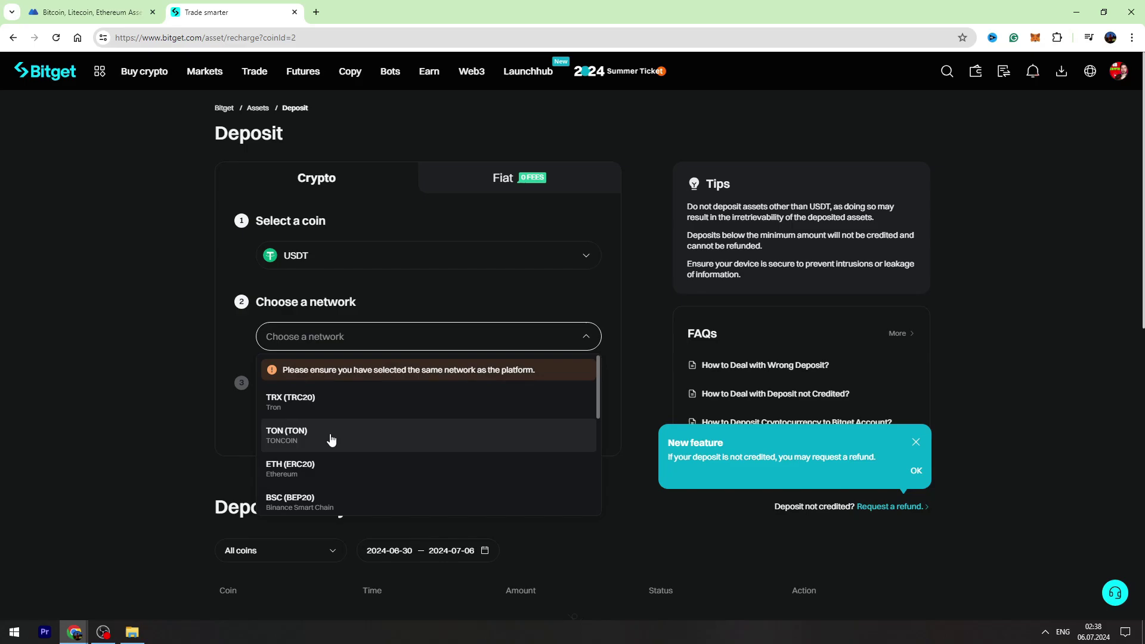
pyautogui.scroll(-2, 342, 438)
pyautogui.scroll(-2, 305, 428)
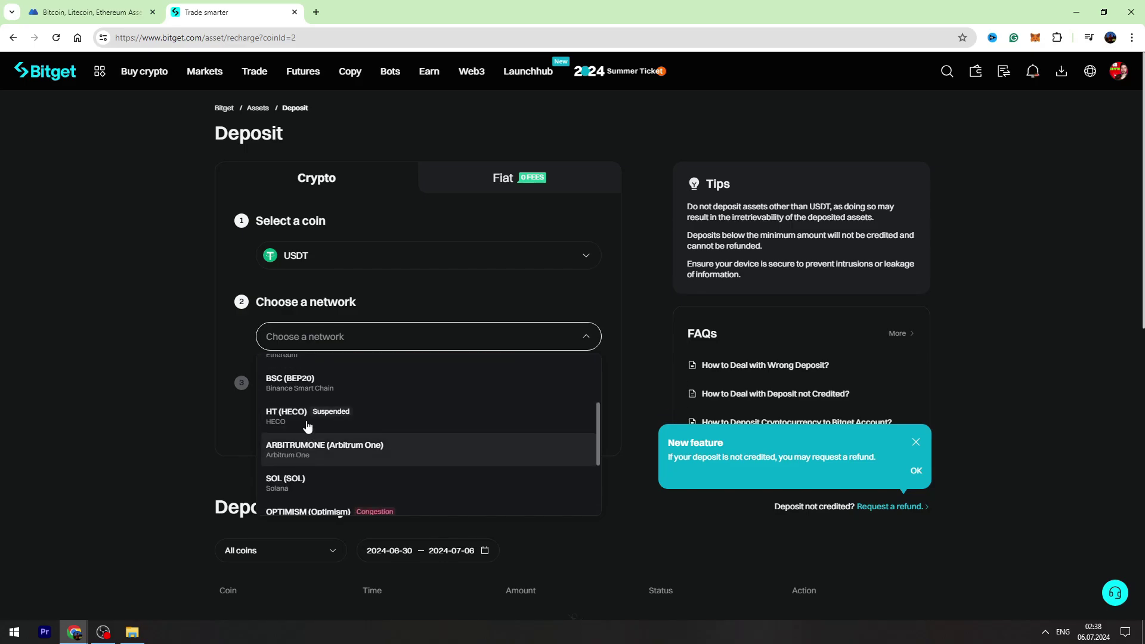
pyautogui.click(302, 394)
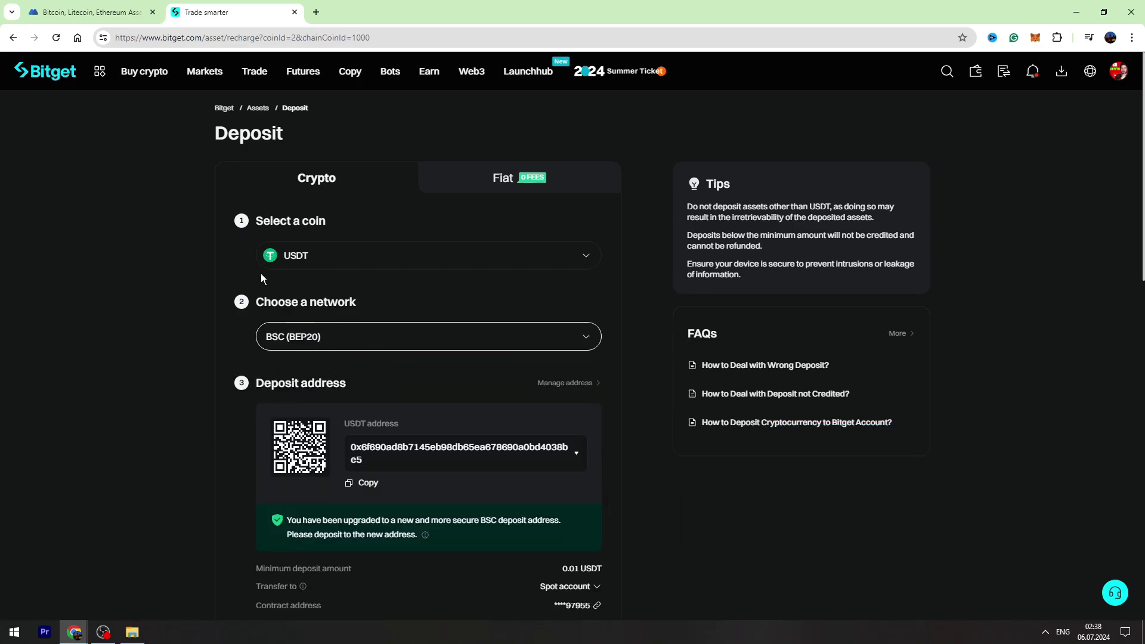
pyautogui.scroll(-1, 496, 434)
pyautogui.click(367, 426)
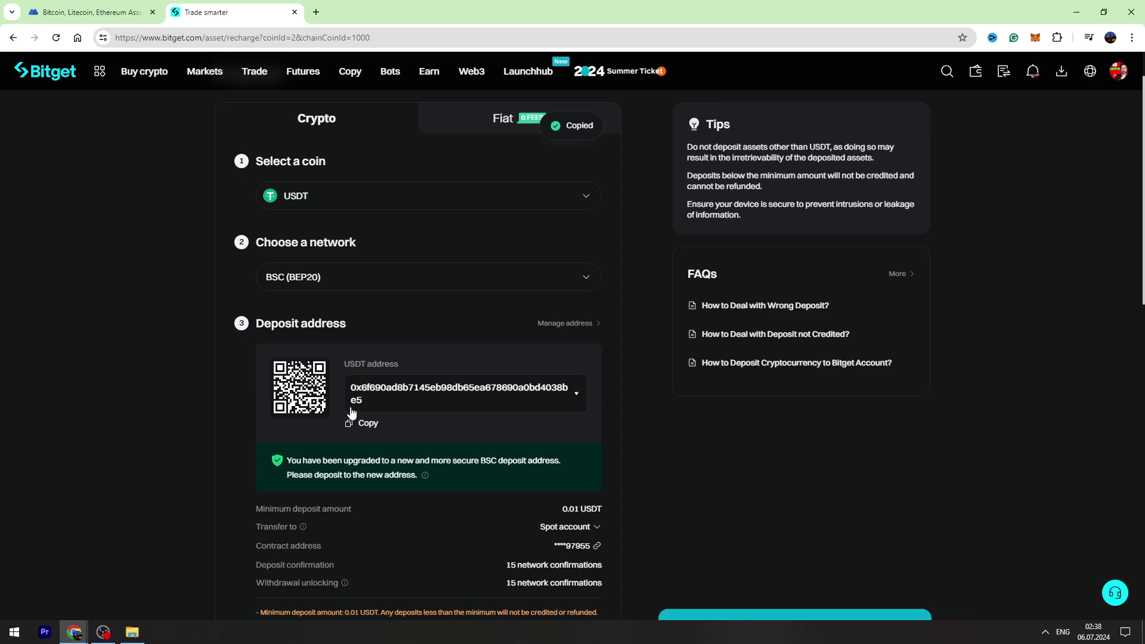
pyautogui.click(89, 8)
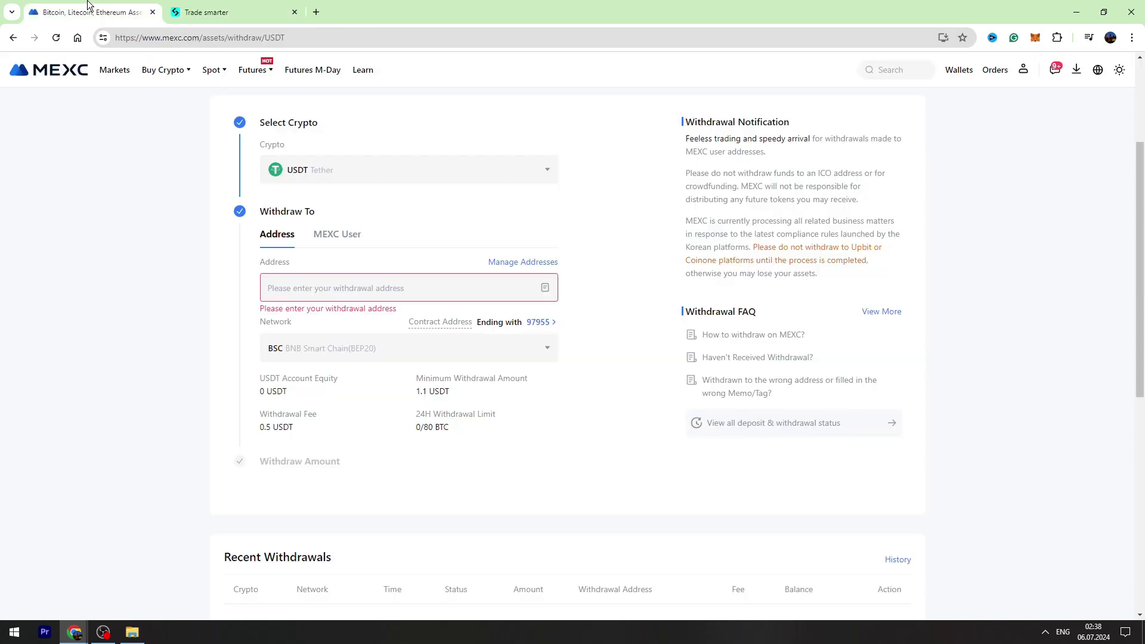
# Step: Paste the Bitget deposit address into MEXC's Address field and focus the Amount field
pyautogui.rightClick(328, 290)
pyautogui.click(346, 406)
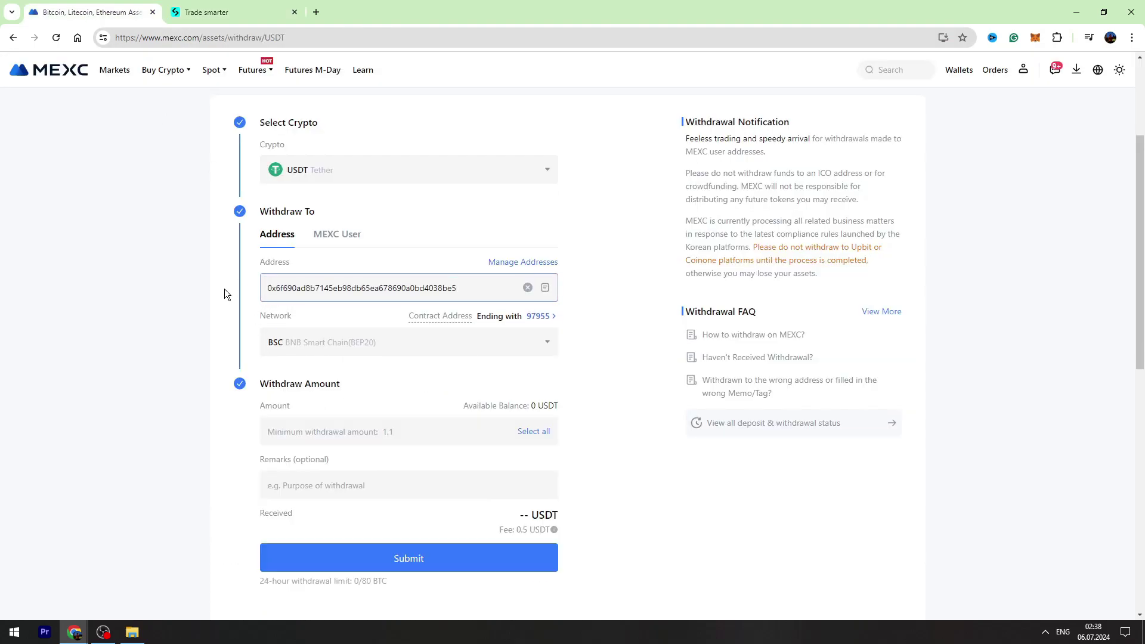
pyautogui.scroll(-2, 378, 322)
pyautogui.click(370, 313)
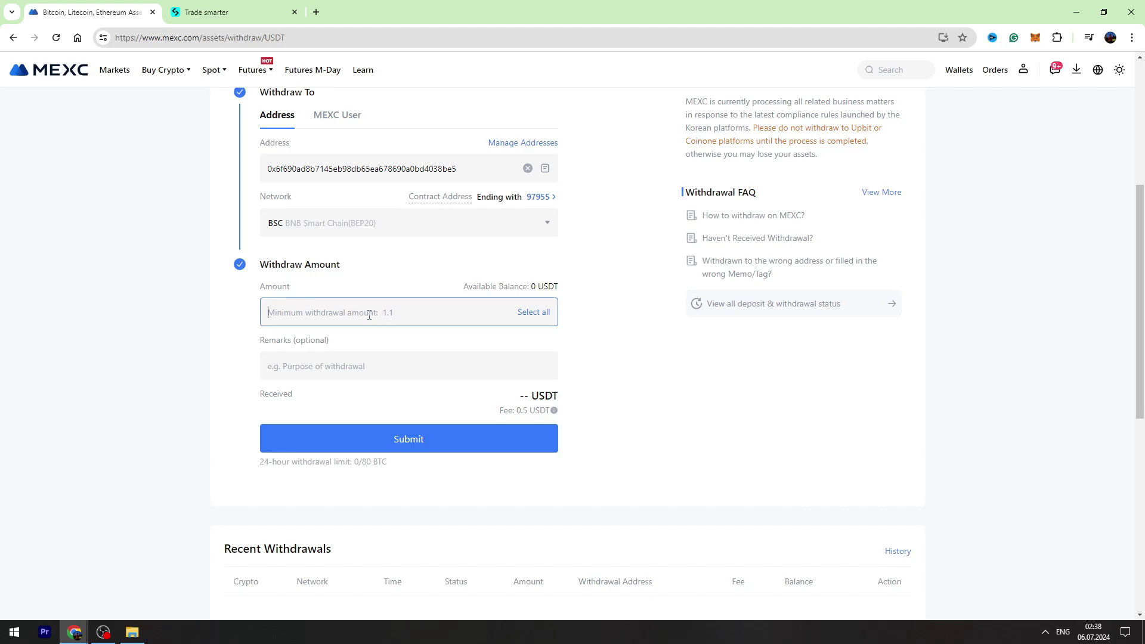
pyautogui.write('1')
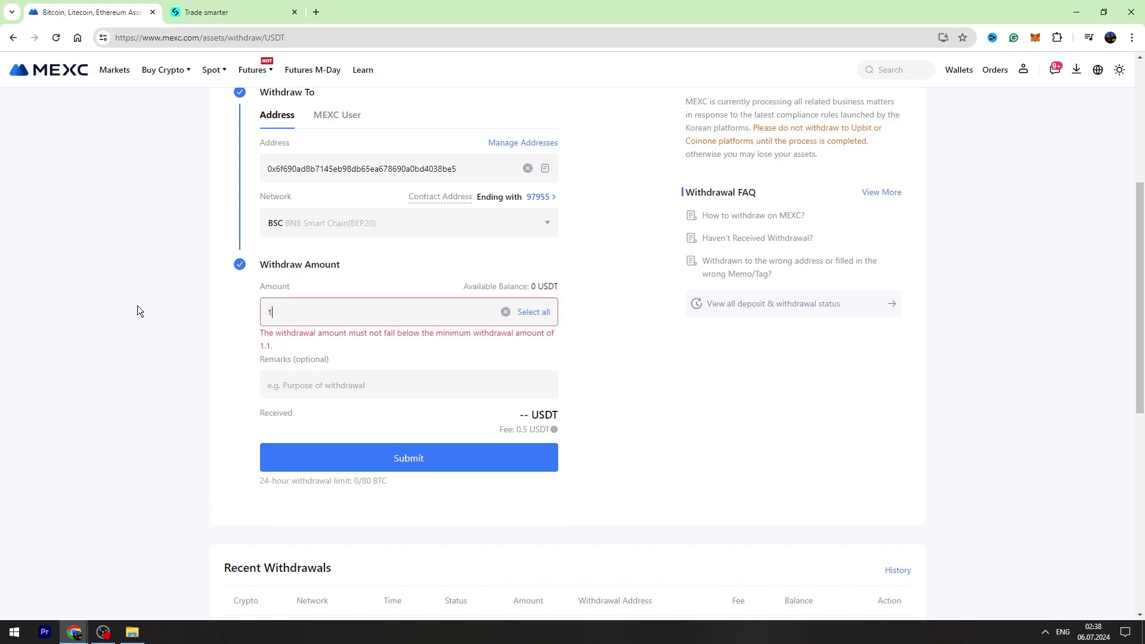
pyautogui.write('00')
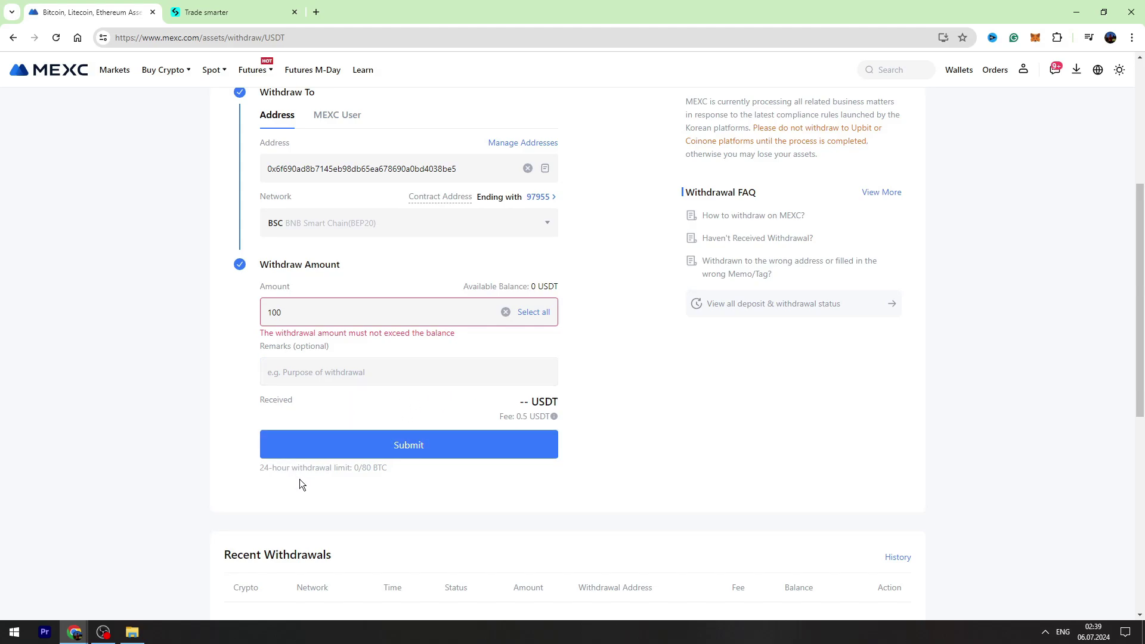
# Step: Submit the 100 USDT withdrawal, which is rejected for exceeding the 0 USDT balance
pyautogui.click(375, 448)
# Step: Return to Bitget and pick Spot account from the Assets menu
pyautogui.click(224, 12)
pyautogui.scroll(1, 789, 278)
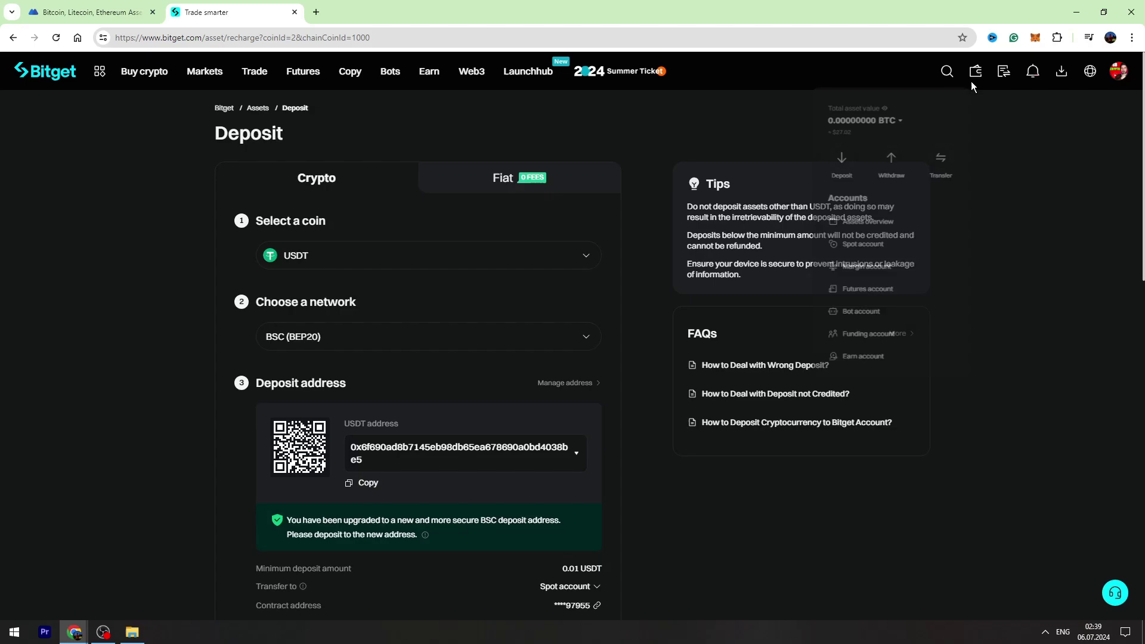
pyautogui.moveTo(975, 71)
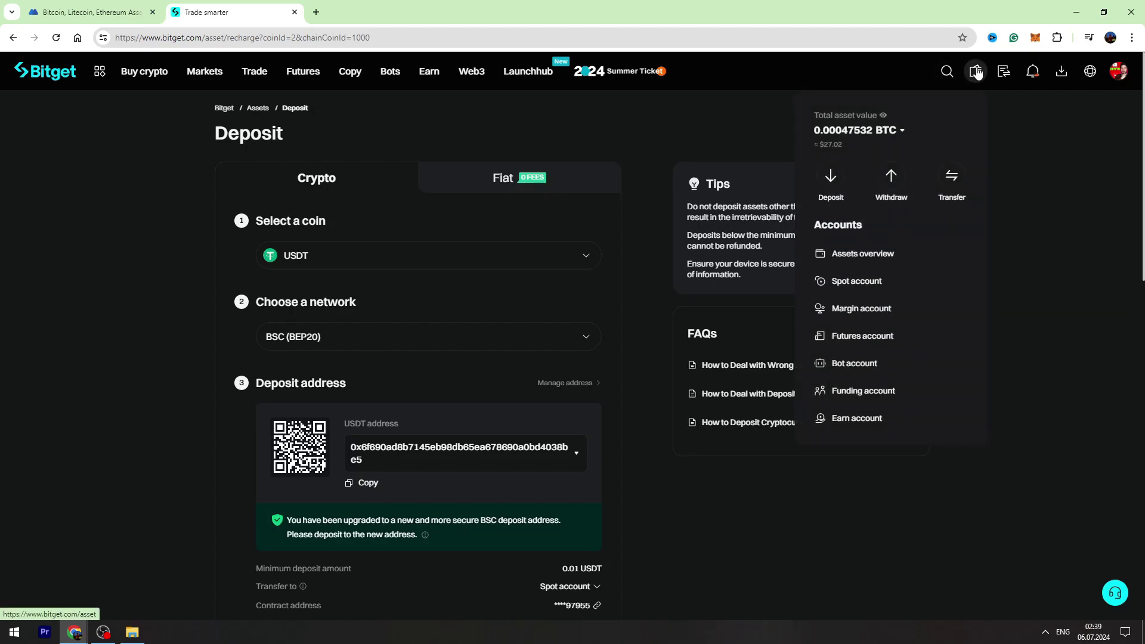
pyautogui.click(846, 281)
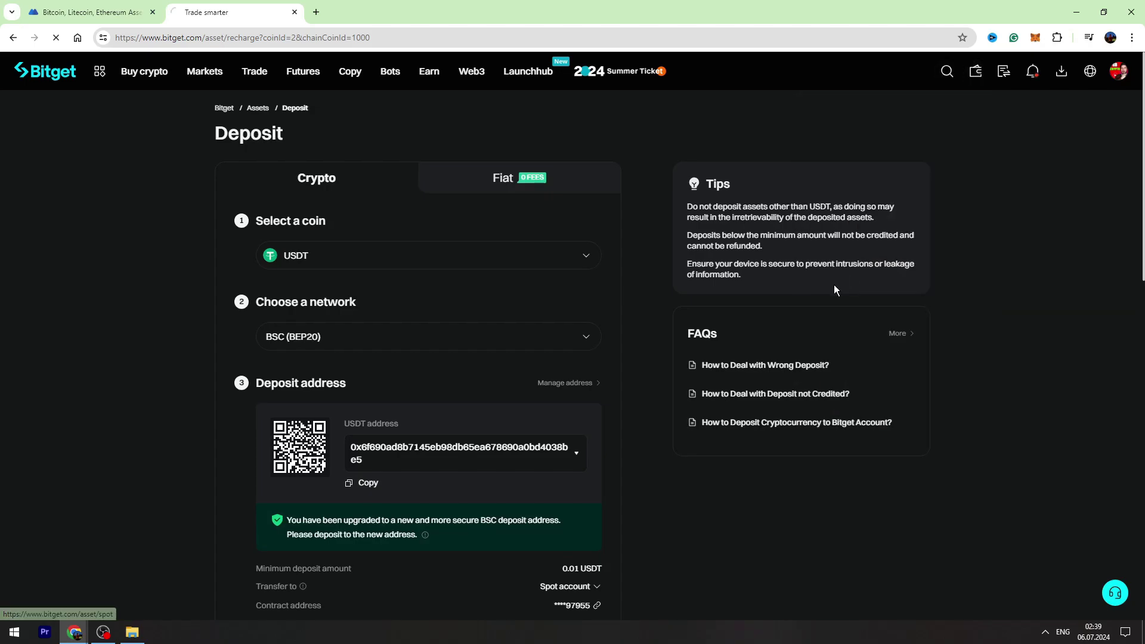